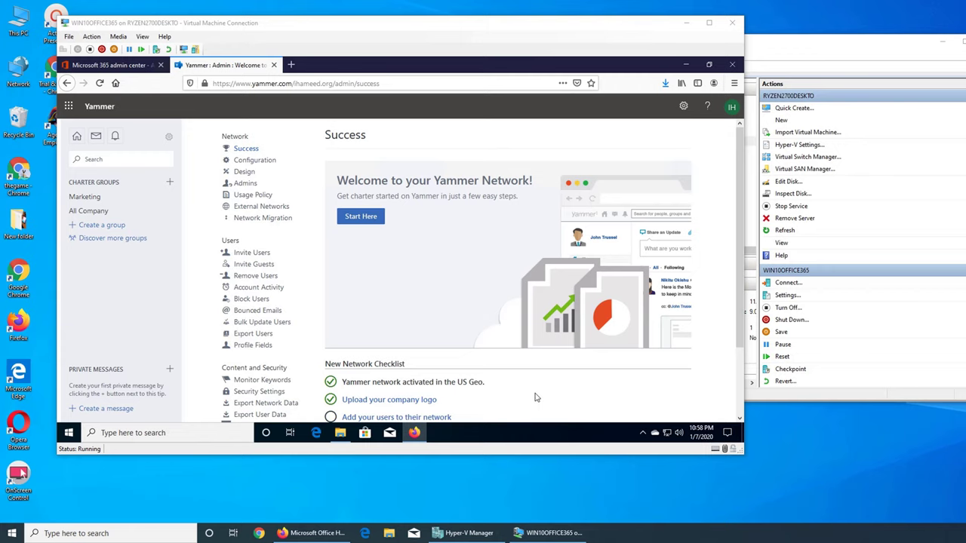
- Open the Monitor Keywords admin page, maximize the VM window height, and focus the keywords box
{"action": "left_click", "coordinate": [565, 390]}
{"action": "scroll", "coordinate": [565, 389], "scroll_direction": "down", "scroll_amount": 2}
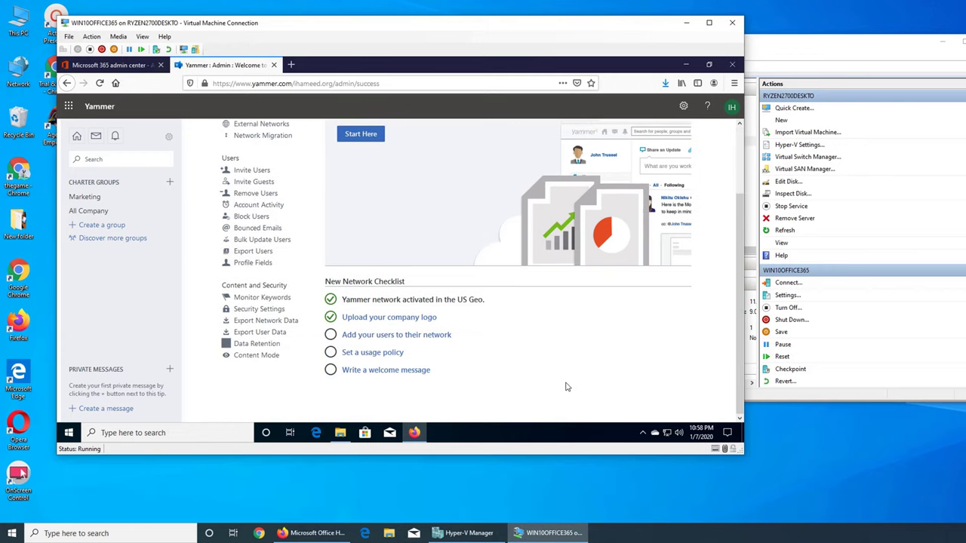
{"action": "left_click", "coordinate": [267, 299]}
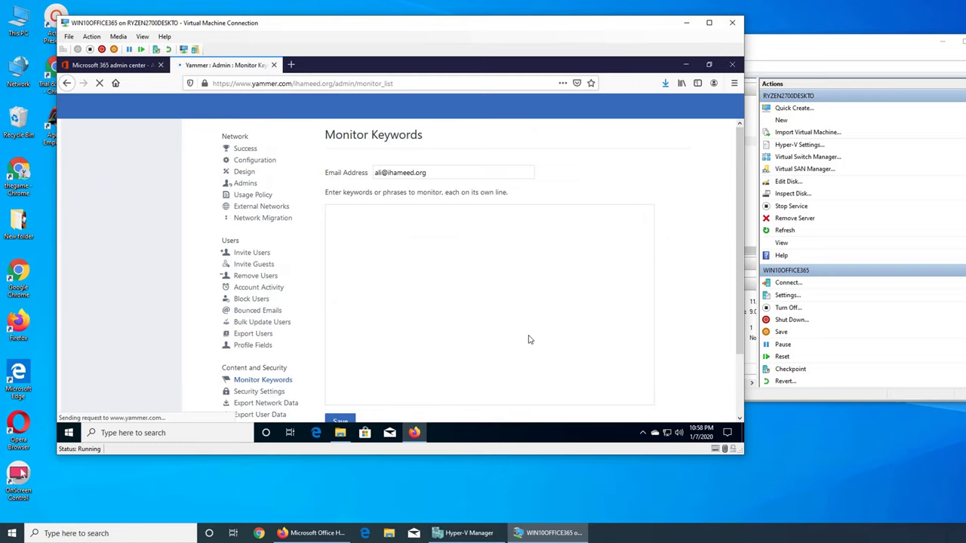
{"action": "double_click", "coordinate": [551, 16]}
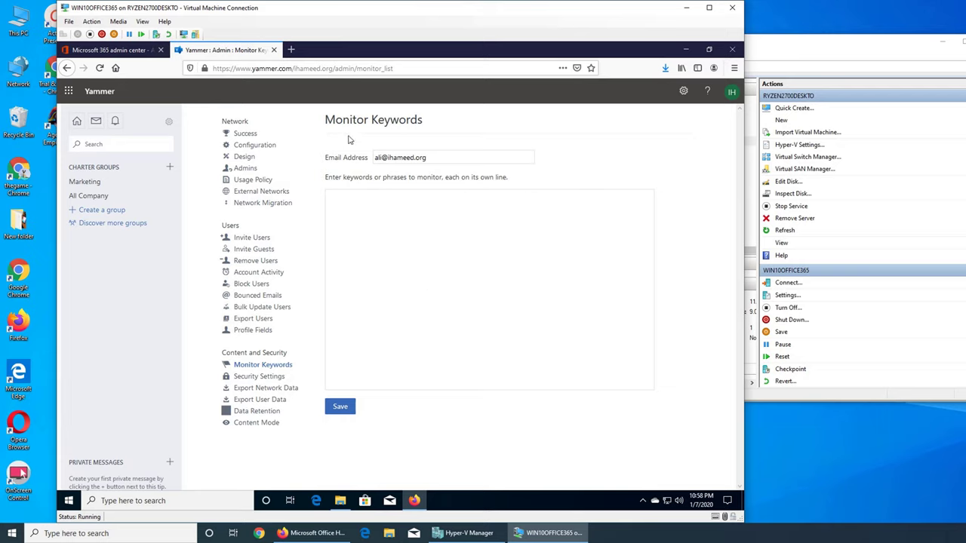
{"action": "left_click", "coordinate": [405, 224]}
- Enter keywords s11, galaxy, samsung, stupid and idiot on separate lines, then save the list
{"action": "type", "text": "s11"}
{"action": "key", "text": "Return"}
{"action": "type", "text": "galaxy"}
{"action": "key", "text": "Return"}
{"action": "type", "text": "samsung "}
{"action": "type", "text": "stupid"}
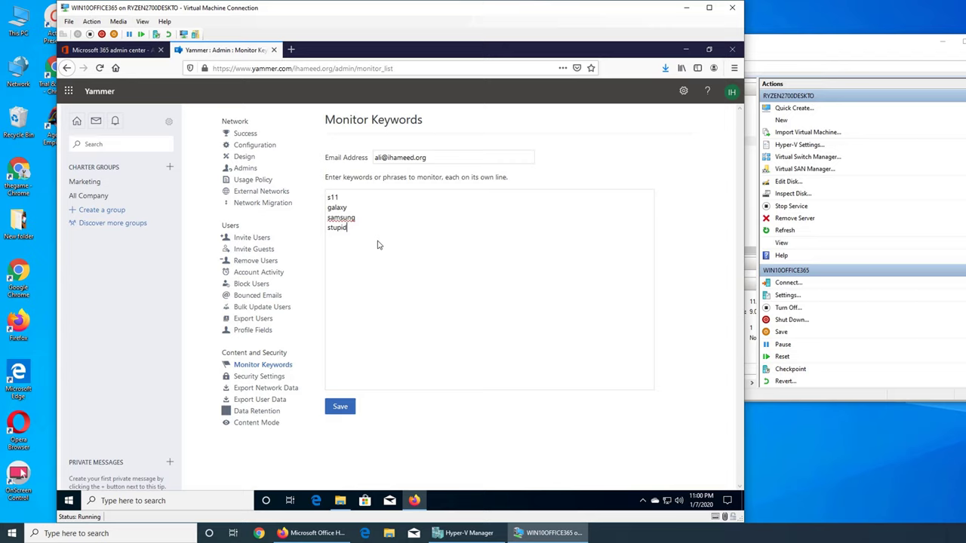
{"action": "key", "text": "Return"}
{"action": "type", "text": "idiot"}
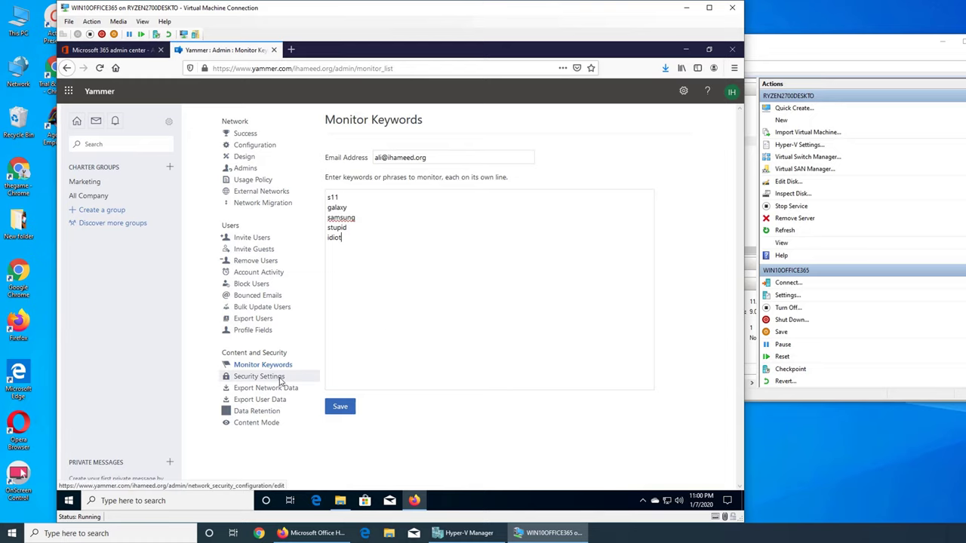
{"action": "left_click", "coordinate": [340, 407]}
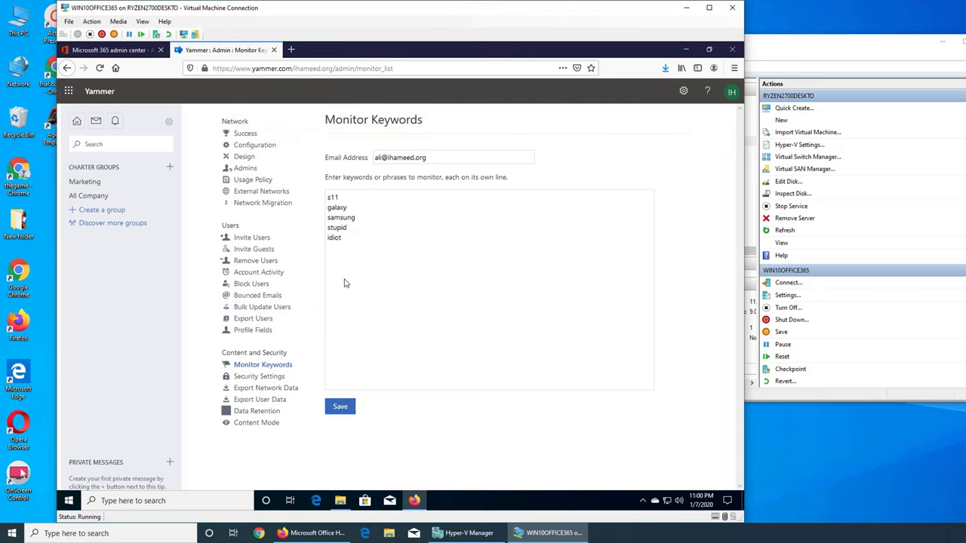
- Open Security Settings under Content and Security and scroll through the IP range options
{"action": "left_click", "coordinate": [273, 378]}
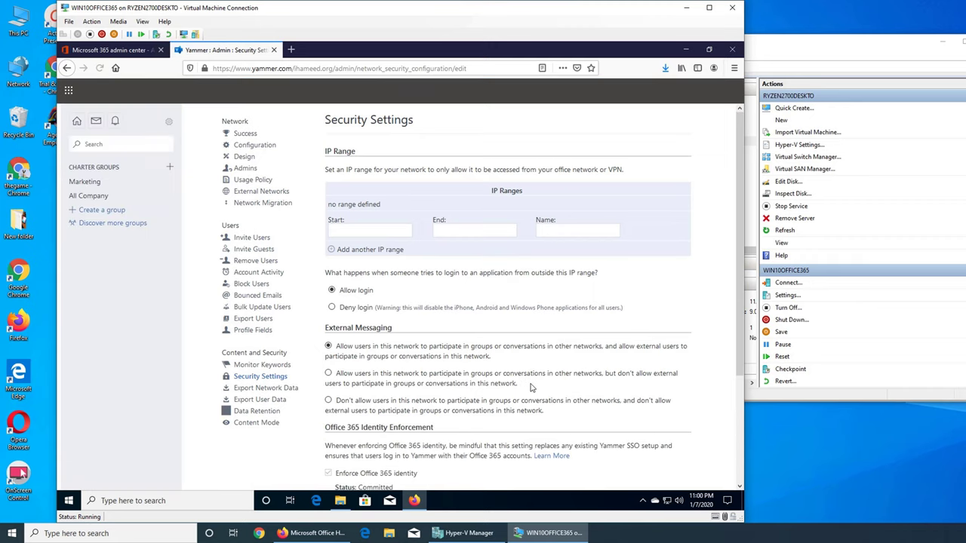
{"action": "scroll", "coordinate": [530, 387], "scroll_direction": "down", "scroll_amount": 3}
{"action": "scroll", "coordinate": [530, 387], "scroll_direction": "up", "scroll_amount": 3}
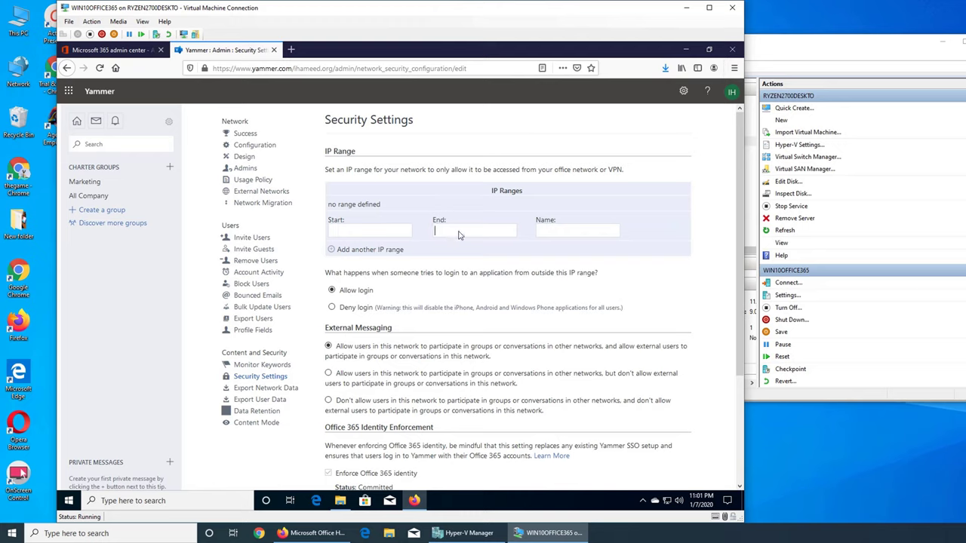
{"action": "left_click", "coordinate": [568, 234]}
{"action": "left_click", "coordinate": [332, 252]}
{"action": "left_click", "coordinate": [332, 279]}
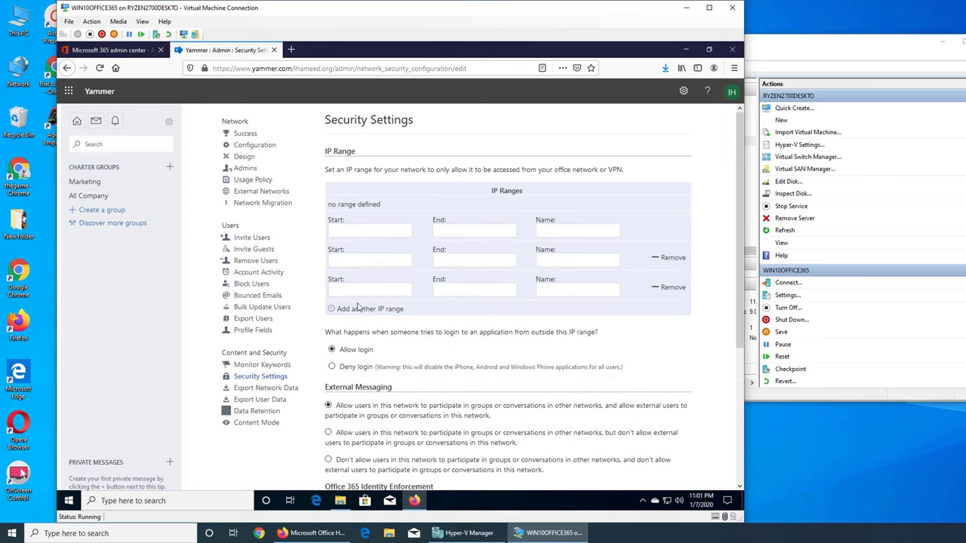
{"action": "left_click", "coordinate": [670, 260]}
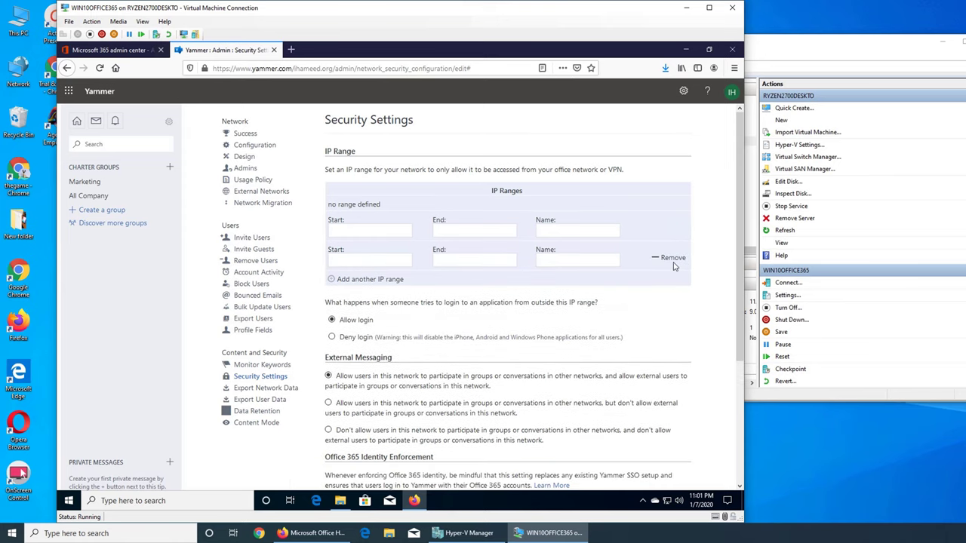
{"action": "left_click", "coordinate": [672, 260]}
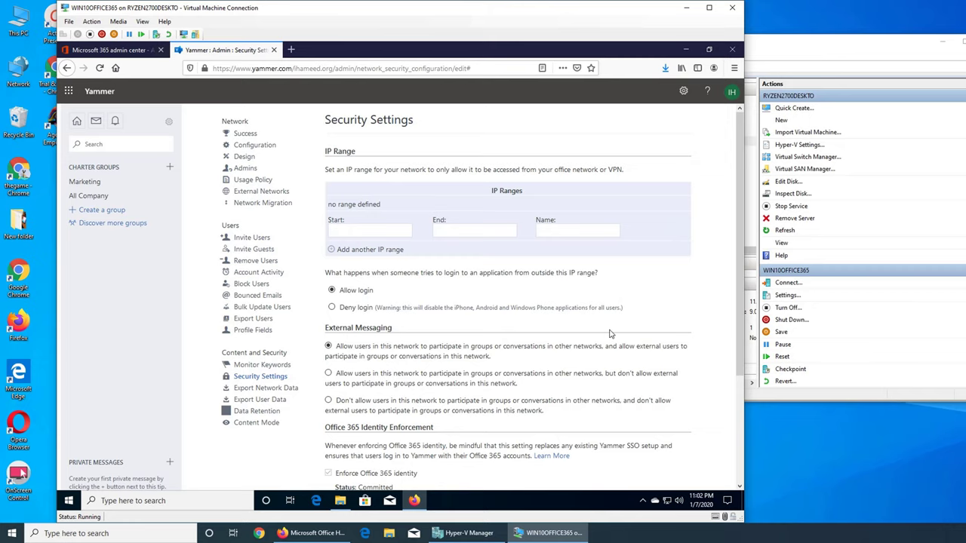
- Scroll through Security Settings to review IP range, external messaging and Office 365 identity options
{"action": "scroll", "coordinate": [599, 331], "scroll_direction": "down", "scroll_amount": 3}
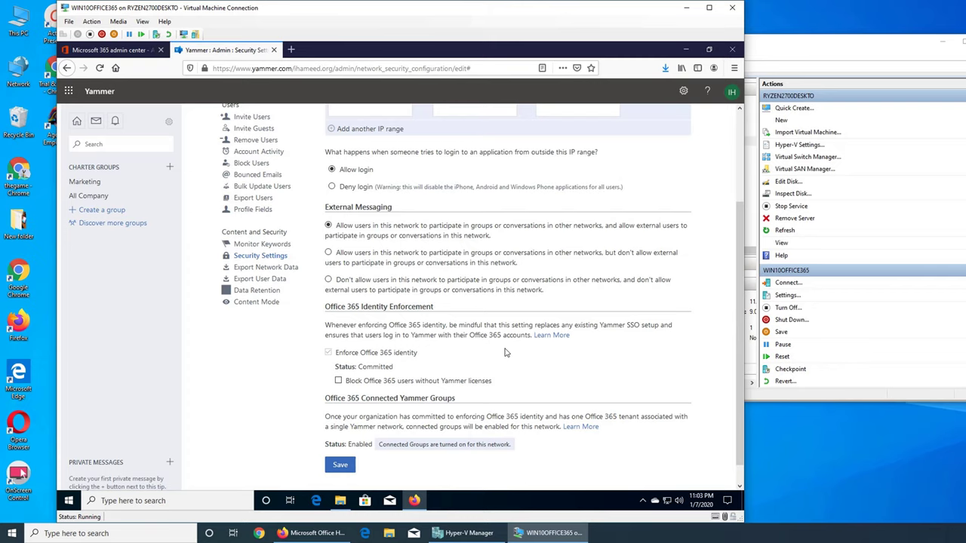
{"action": "scroll", "coordinate": [505, 352], "scroll_direction": "down", "scroll_amount": 1}
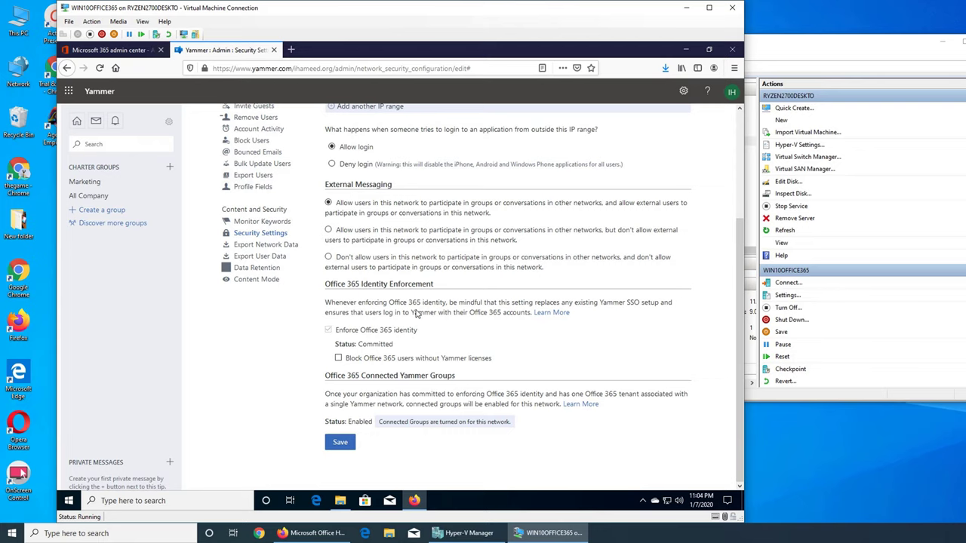
{"action": "scroll", "coordinate": [416, 314], "scroll_direction": "up", "scroll_amount": 3}
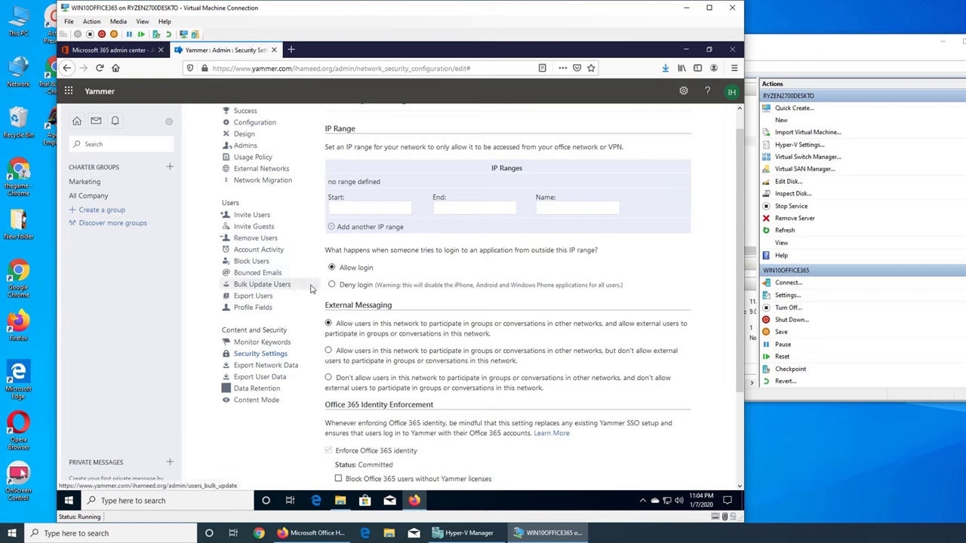
{"action": "scroll", "coordinate": [634, 385], "scroll_direction": "down", "scroll_amount": 3}
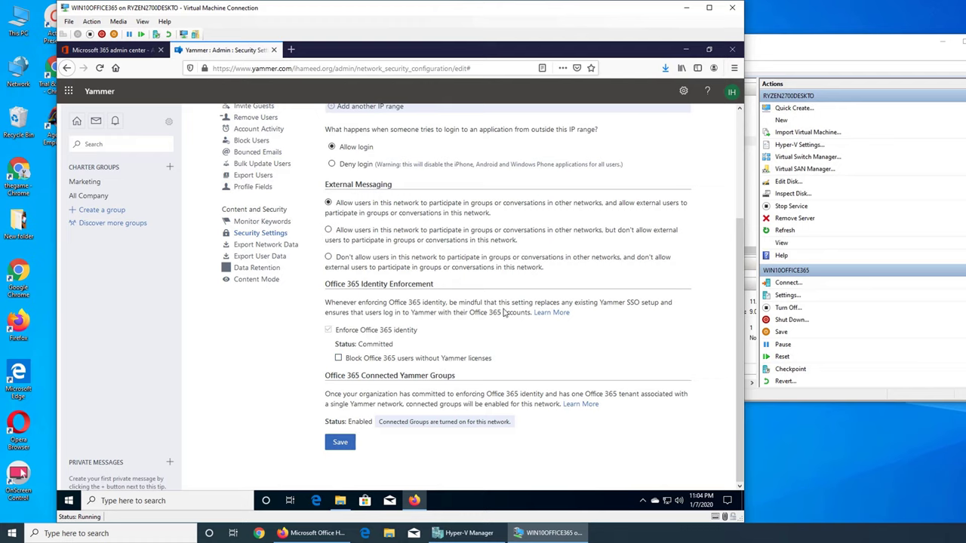
{"action": "left_click", "coordinate": [121, 51]}
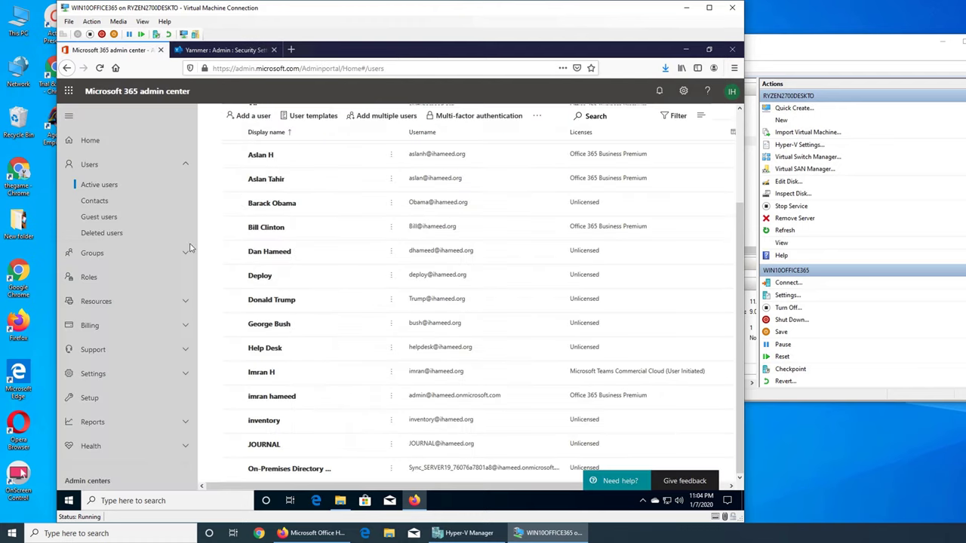
{"action": "left_click", "coordinate": [616, 179]}
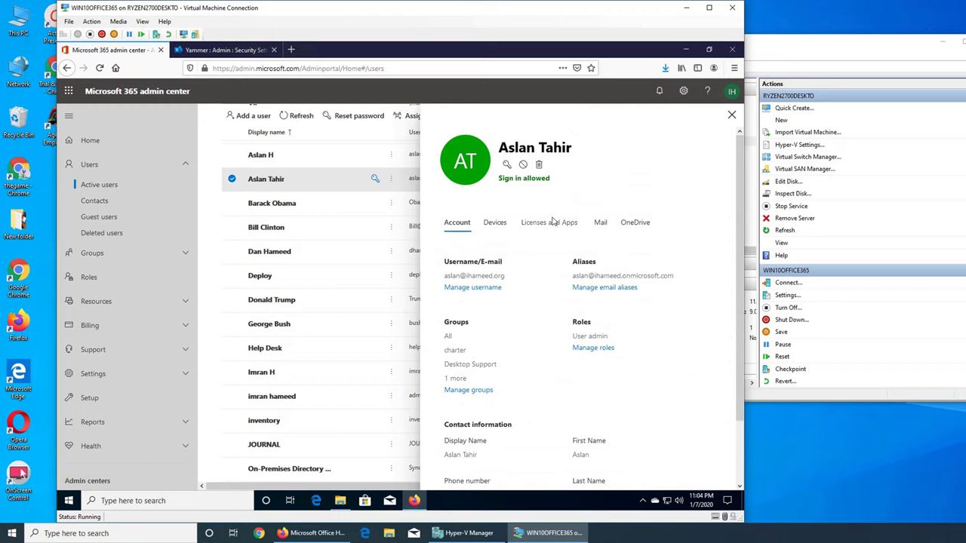
{"action": "left_click", "coordinate": [556, 222]}
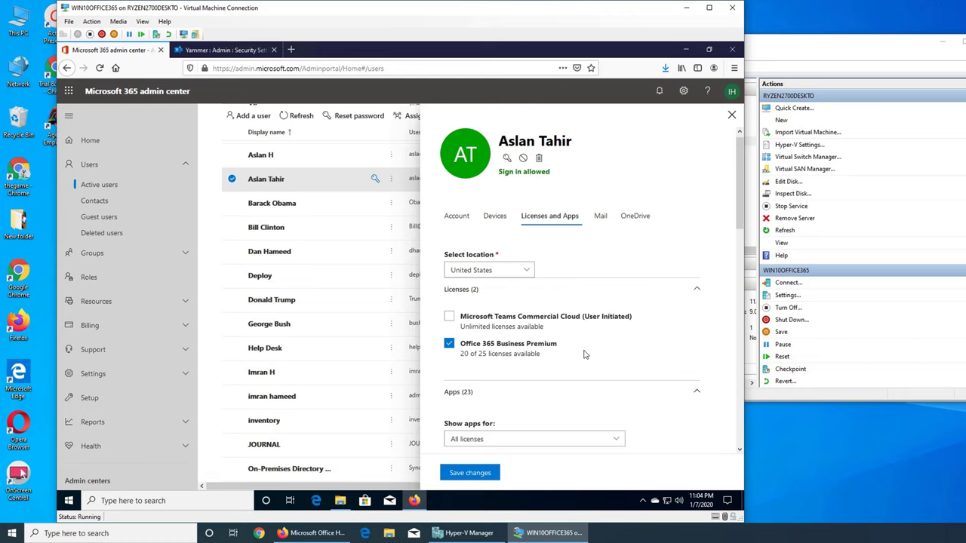
{"action": "scroll", "coordinate": [584, 354], "scroll_direction": "down", "scroll_amount": 10}
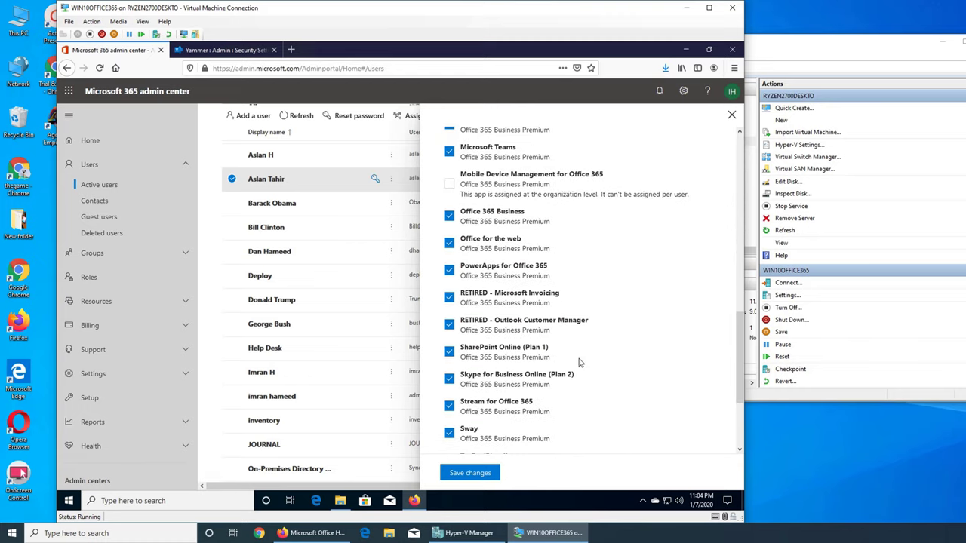
{"action": "scroll", "coordinate": [579, 362], "scroll_direction": "down", "scroll_amount": 3}
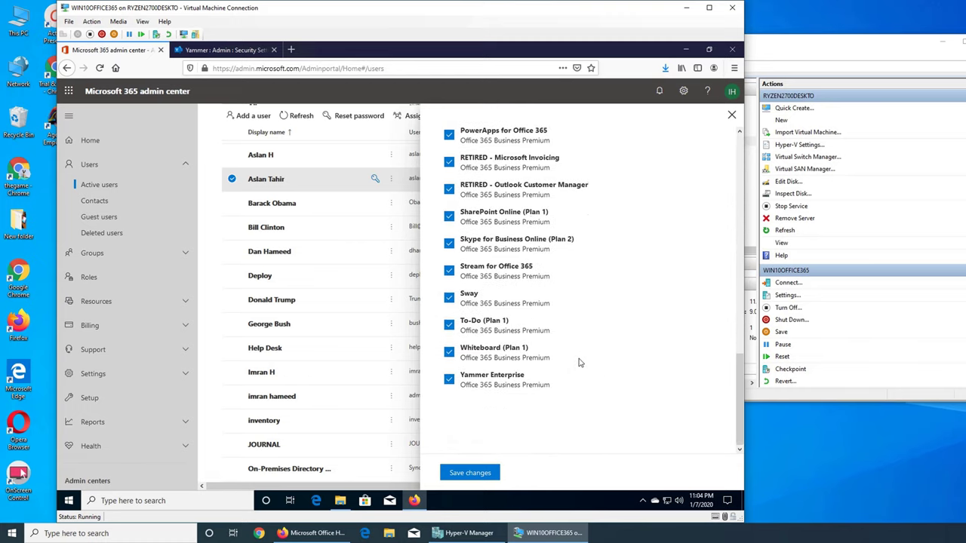
{"action": "left_click", "coordinate": [450, 381]}
{"action": "left_click", "coordinate": [450, 379]}
{"action": "left_click", "coordinate": [731, 115]}
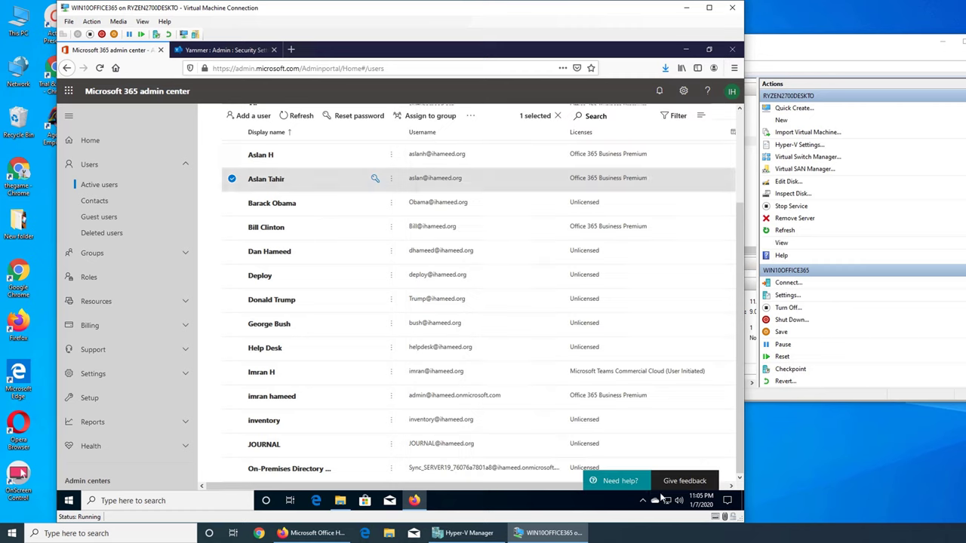
{"action": "left_click", "coordinate": [224, 50]}
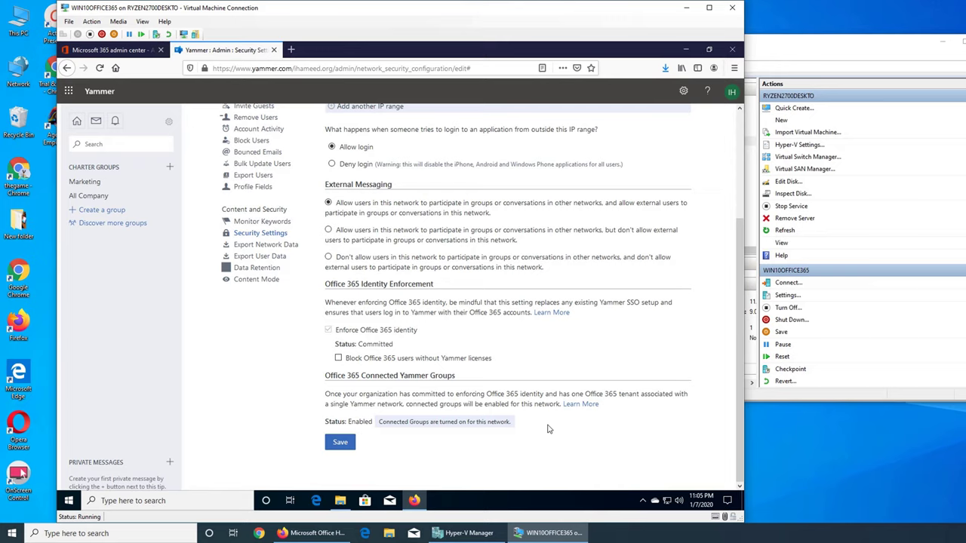
{"action": "scroll", "coordinate": [538, 428], "scroll_direction": "up", "scroll_amount": 4}
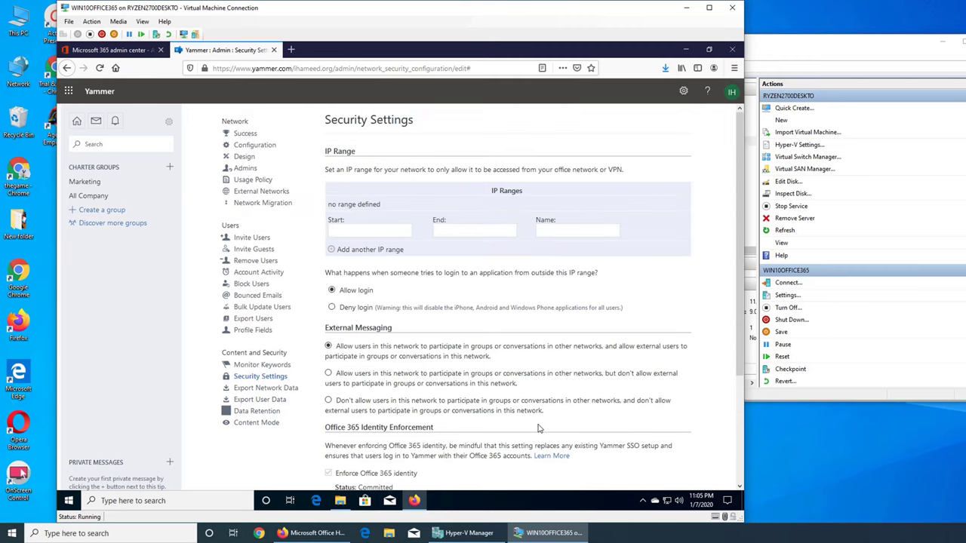
{"action": "scroll", "coordinate": [483, 323], "scroll_direction": "down", "scroll_amount": 2}
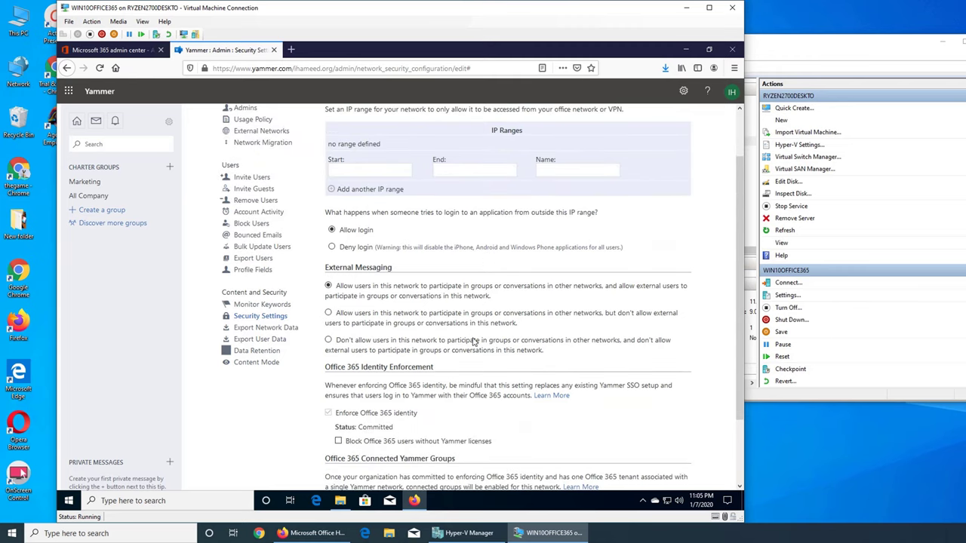
- Go to Export Network Data, then to the Export User Data page
{"action": "left_click", "coordinate": [242, 329]}
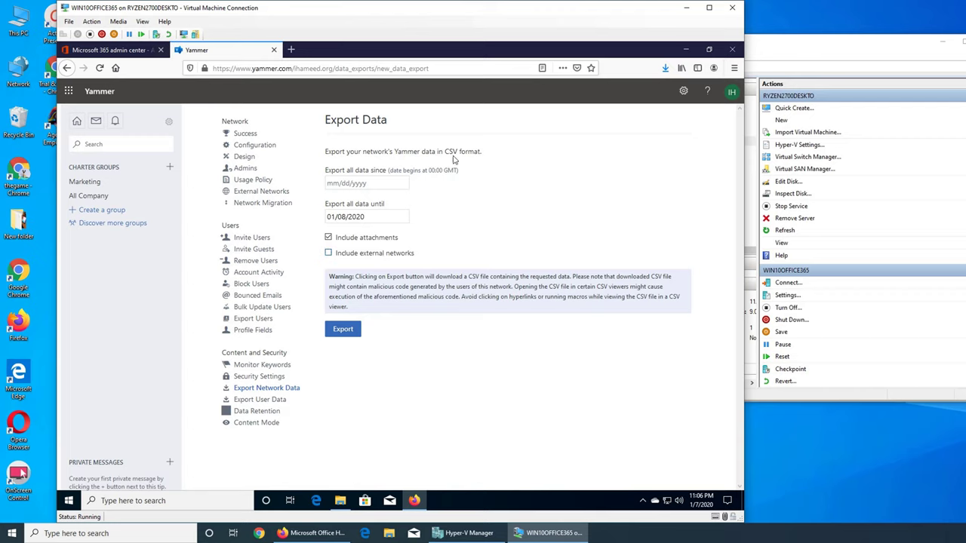
{"action": "left_click", "coordinate": [277, 403]}
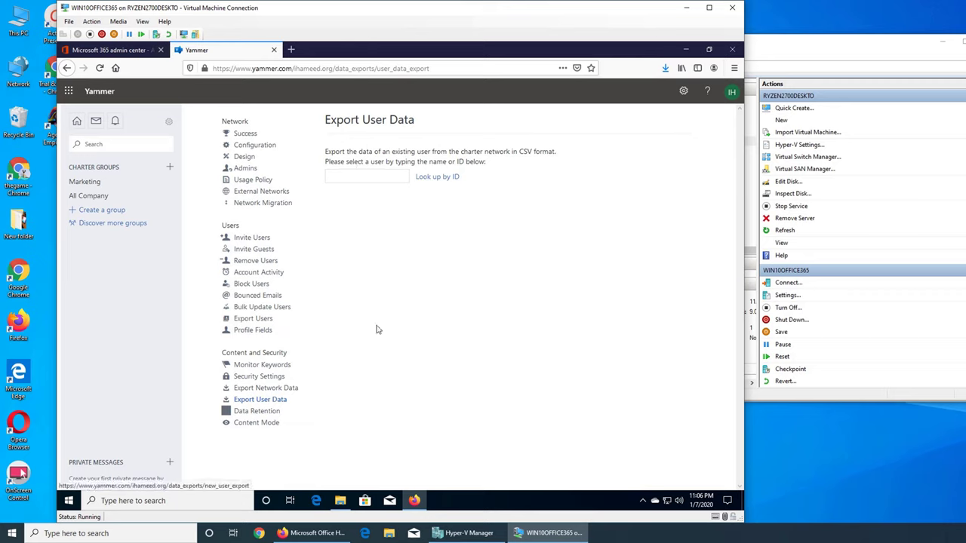
- Try several name searches in the user lookup, clear it, and attempt exporting the chosen user
{"action": "left_click", "coordinate": [377, 178]}
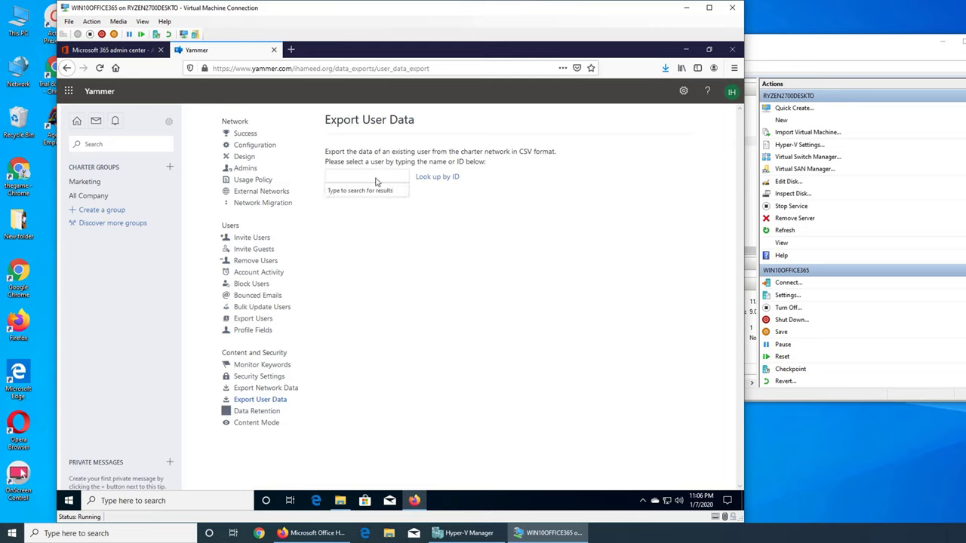
{"action": "type", "text": "ali"}
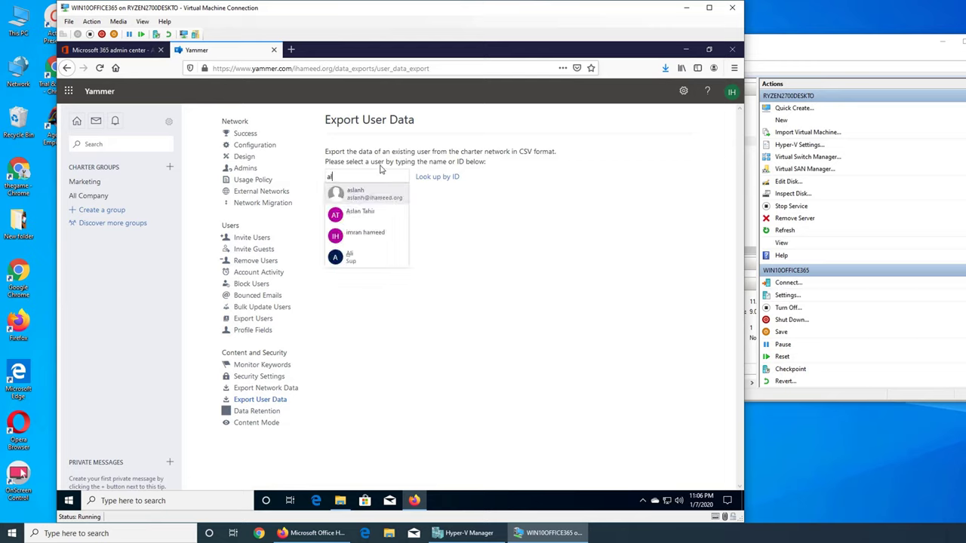
{"action": "left_click", "coordinate": [369, 199]}
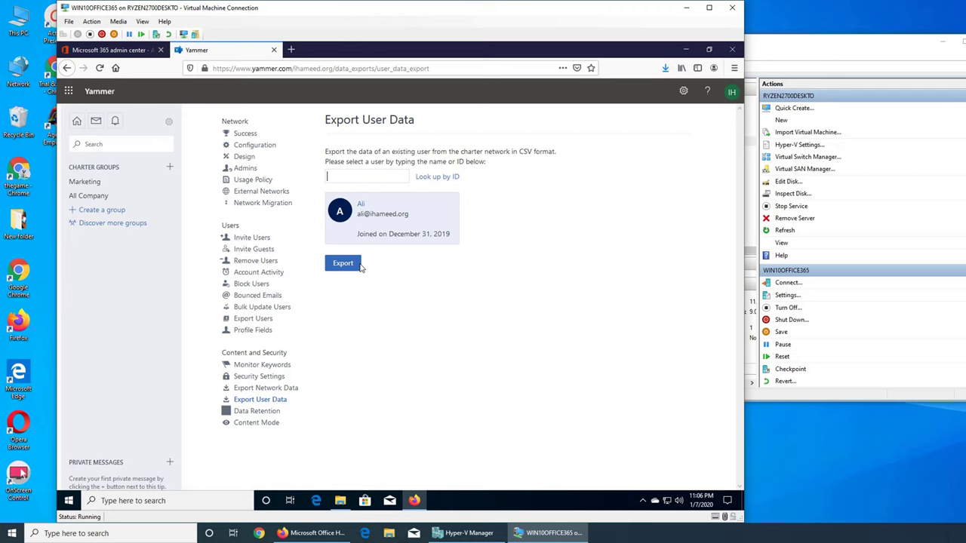
{"action": "left_click", "coordinate": [355, 178]}
{"action": "type", "text": "aslan"}
{"action": "double_click", "coordinate": [383, 181]}
{"action": "type", "text": "admin"}
{"action": "double_click", "coordinate": [359, 177]}
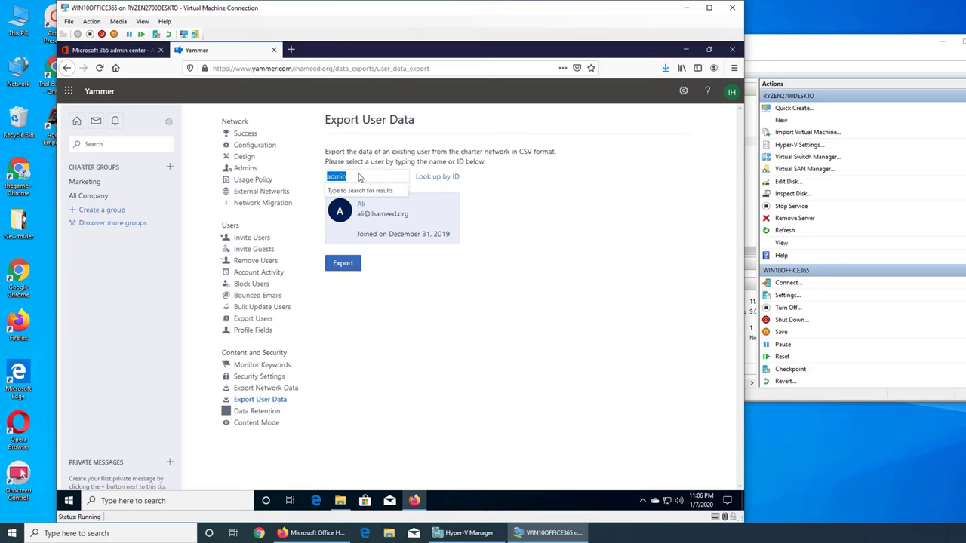
{"action": "key", "text": "BackSpace"}
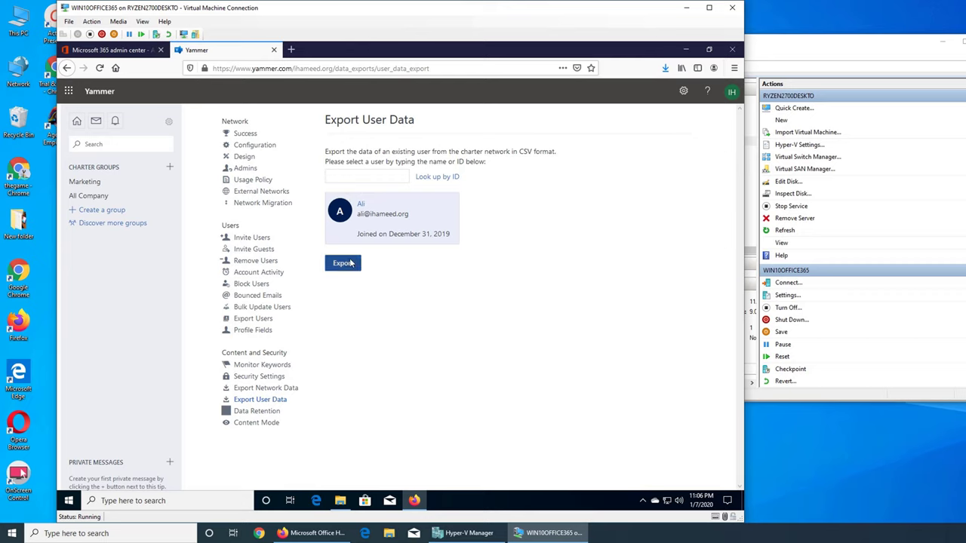
{"action": "left_click", "coordinate": [351, 262]}
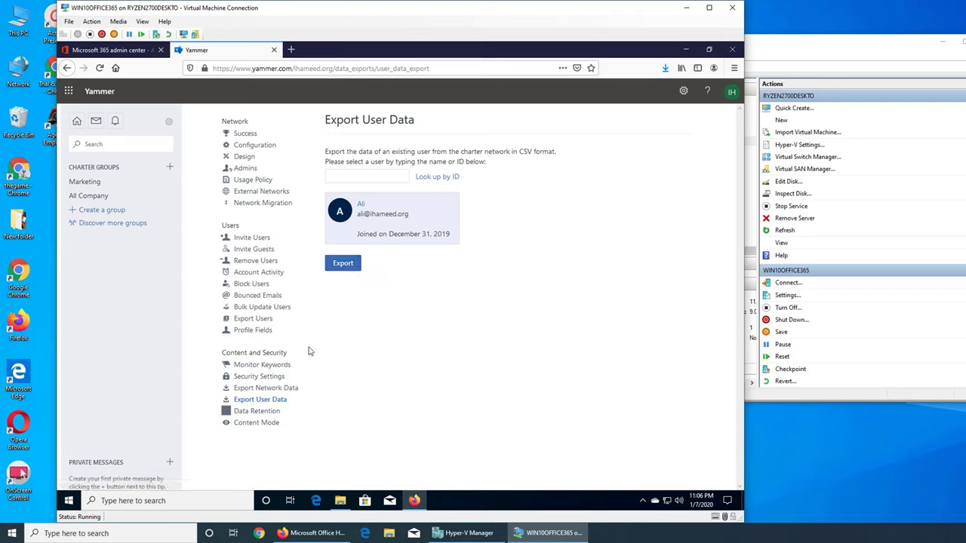
- Reload Export User Data and pick the suggested network member from a fresh name lookup
{"action": "left_click", "coordinate": [281, 397]}
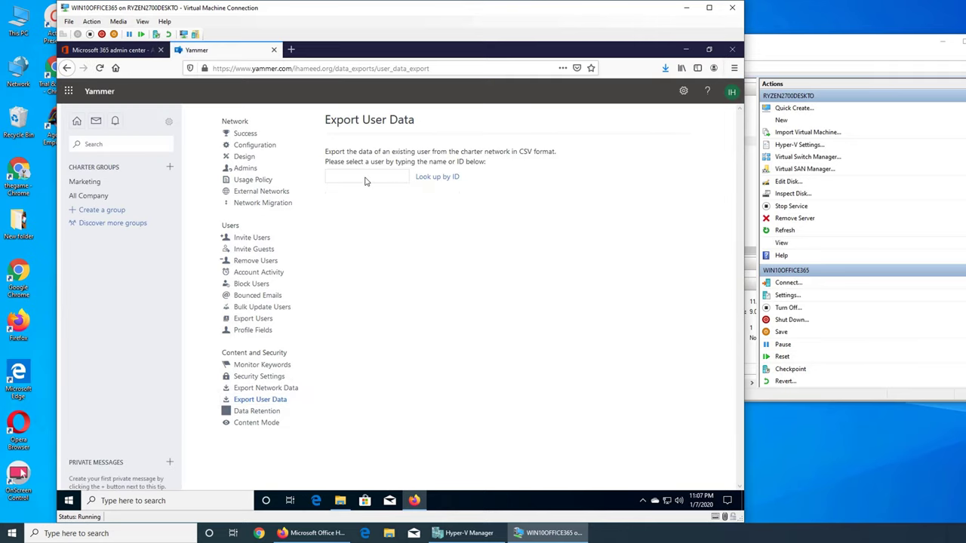
{"action": "left_click", "coordinate": [362, 178]}
{"action": "type", "text": "asl"}
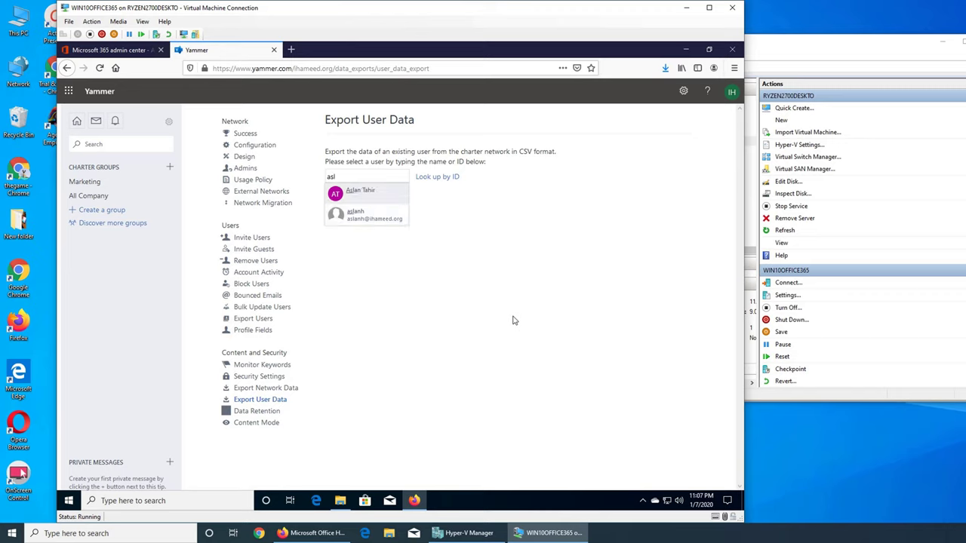
{"action": "left_click", "coordinate": [370, 193]}
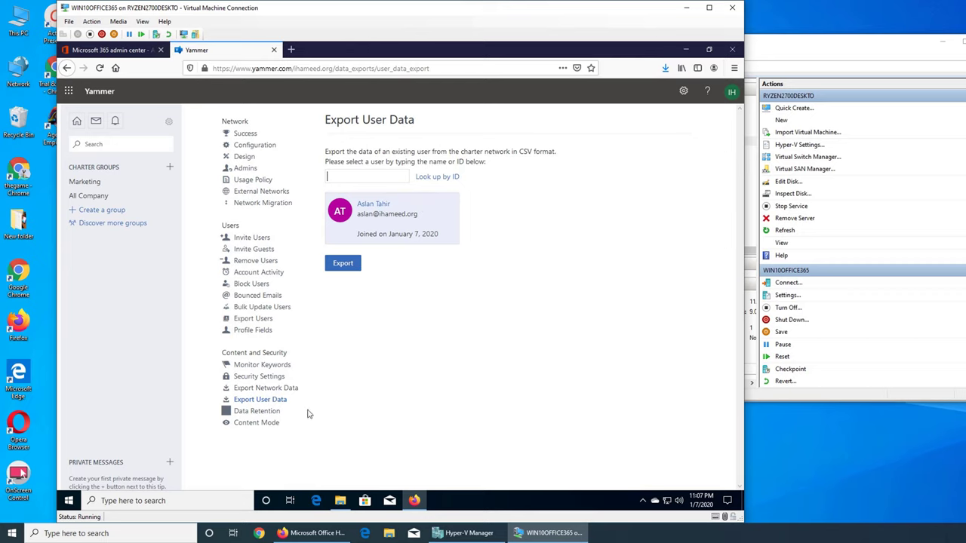
- Open Data Retention under Content and Security to view the Delete and Archive choices
{"action": "left_click", "coordinate": [276, 419]}
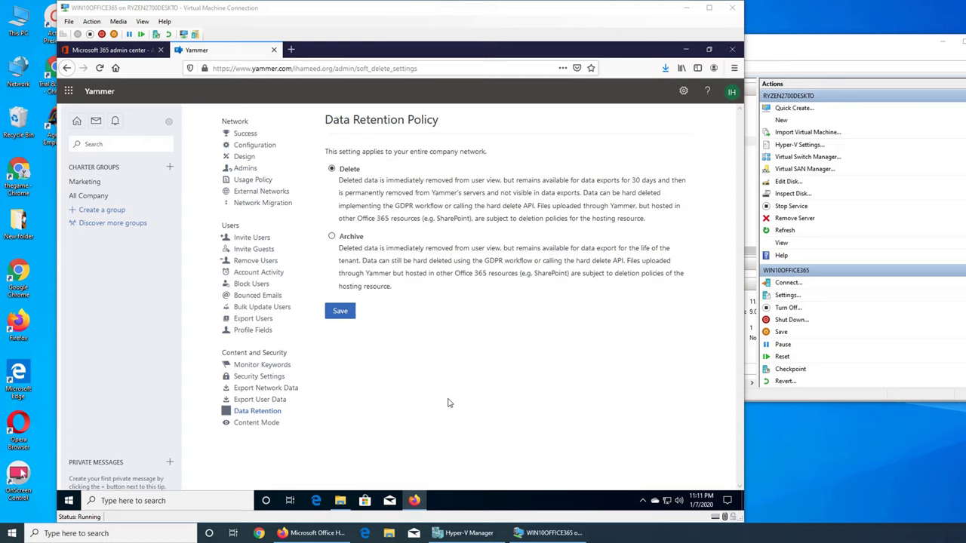
- Open Content Mode under Content and Security to view Default and Private Content Mode
{"action": "left_click", "coordinate": [265, 425]}
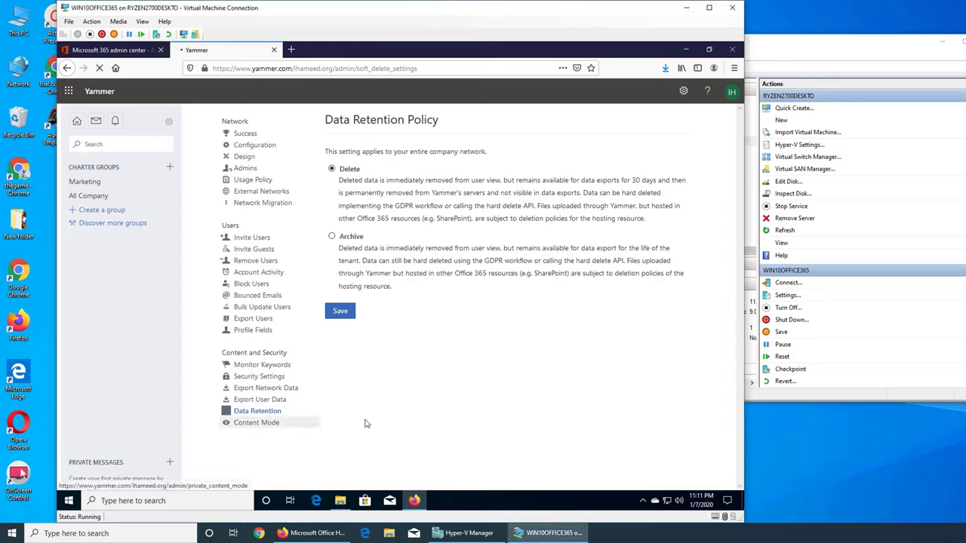